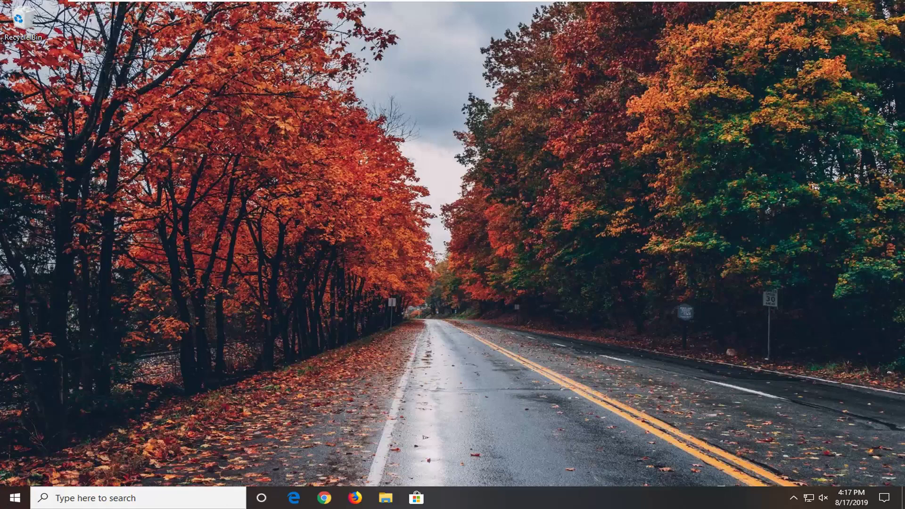
# - Open Device Manager from a Start search, expand IDE ATA/ATAPI controllers, and select Standard SATA AHCI Controller
pyautogui.click(7, 501)
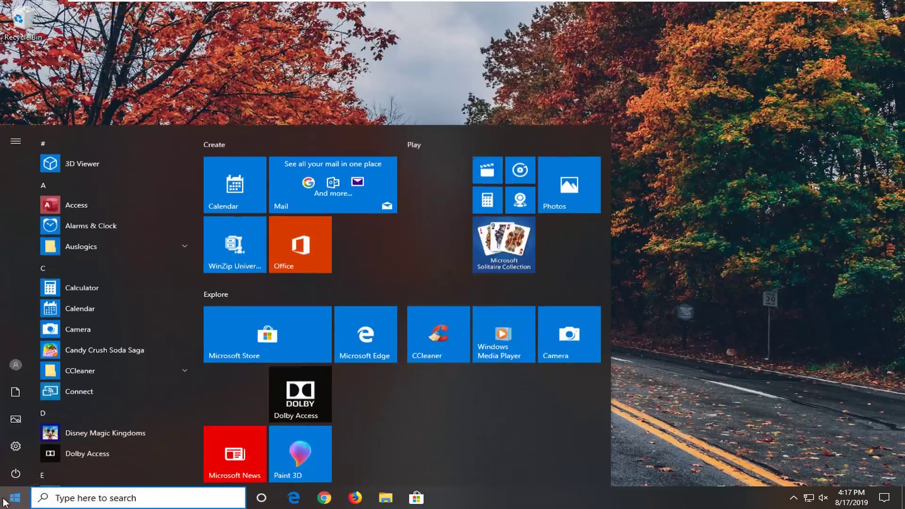
pyautogui.write('device manager')
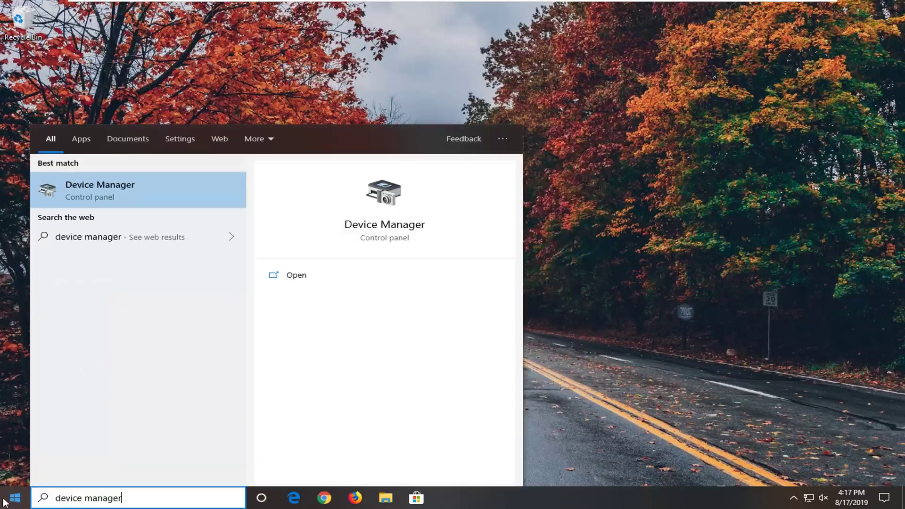
pyautogui.click(124, 195)
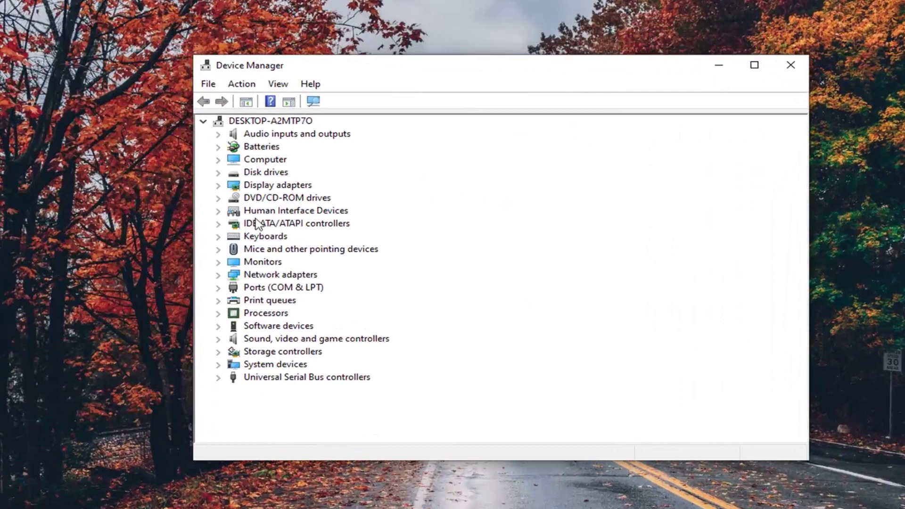
pyautogui.click(262, 226)
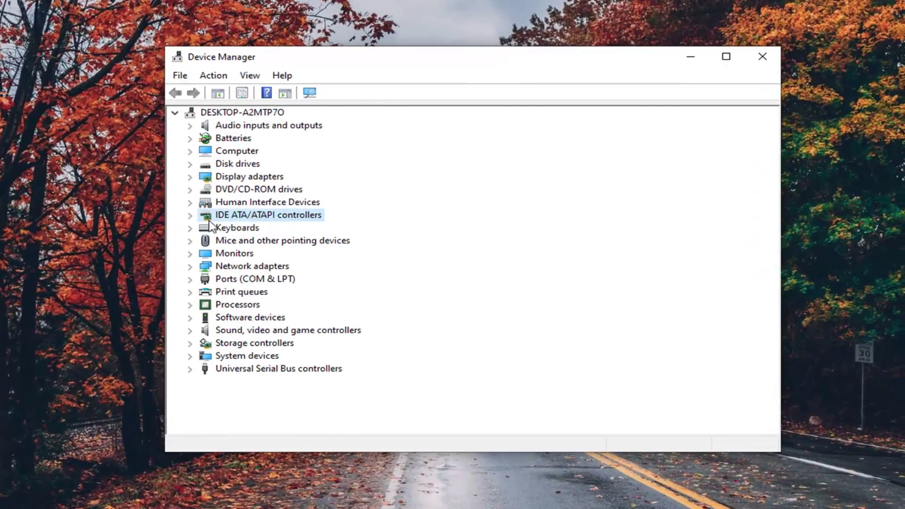
pyautogui.click(190, 217)
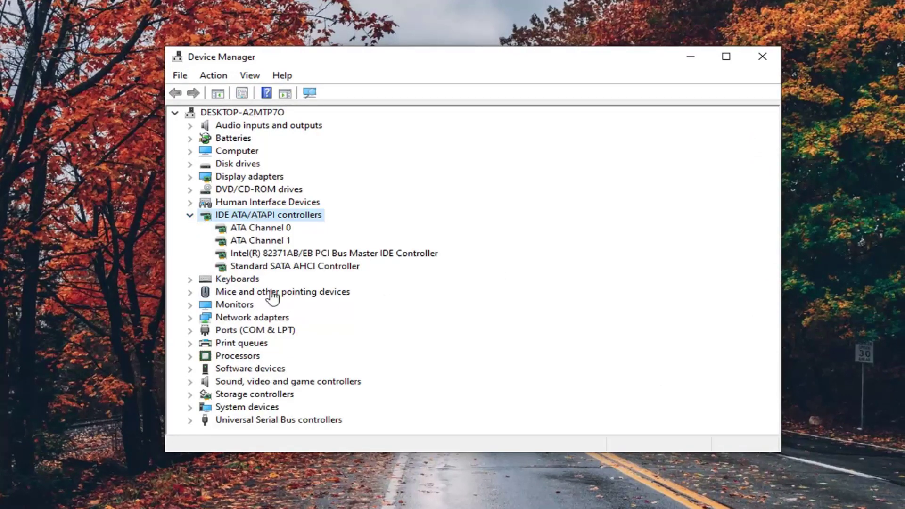
pyautogui.click(270, 270)
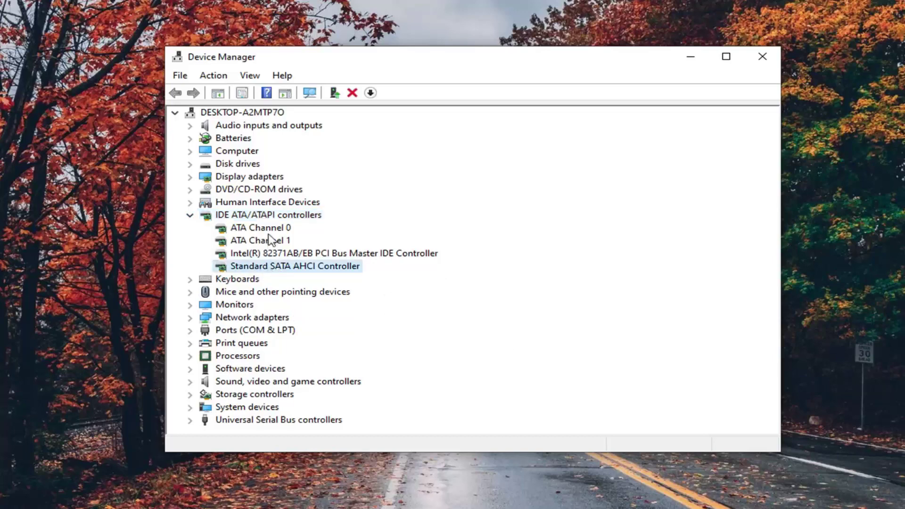
# - Update the Standard SATA AHCI Controller driver by picking that model from the drivers on the computer
pyautogui.rightClick(263, 269)
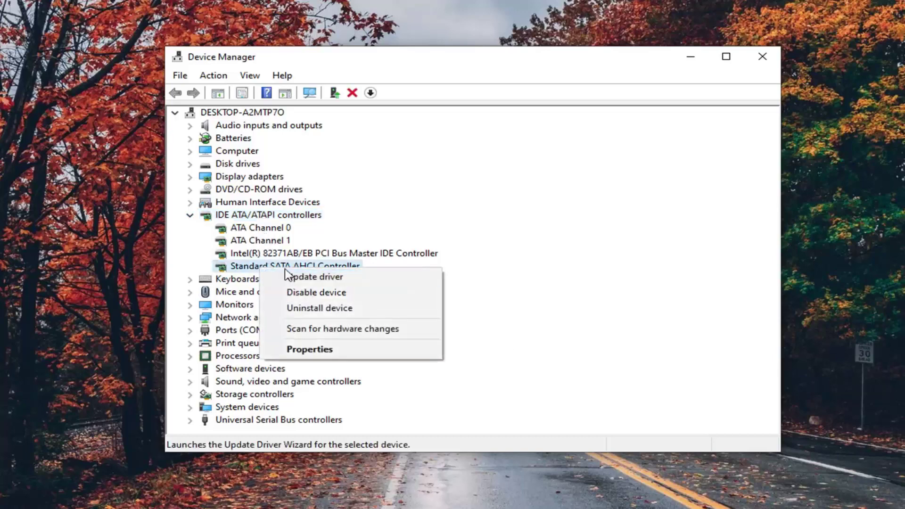
pyautogui.click(294, 278)
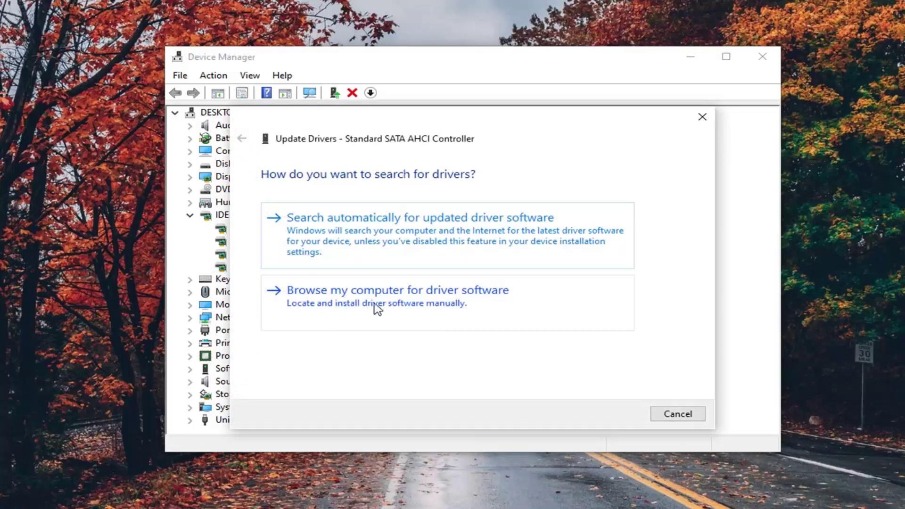
pyautogui.click(438, 308)
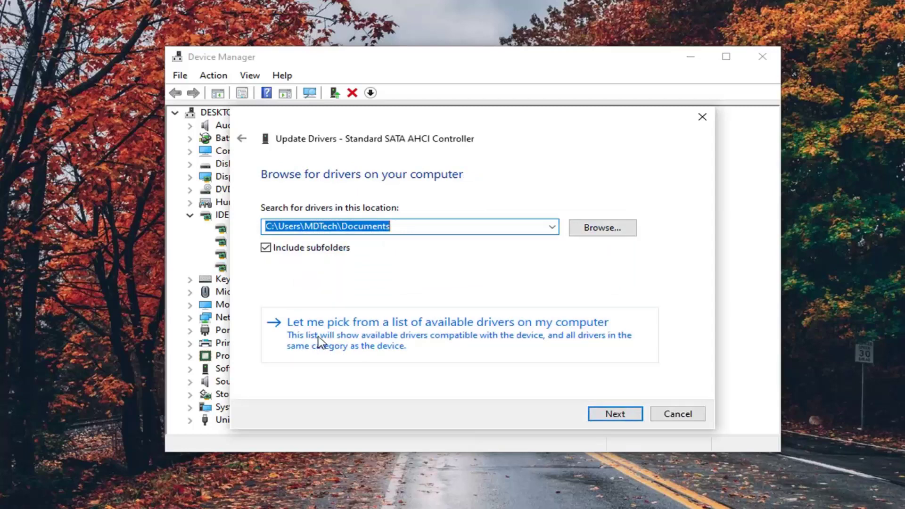
pyautogui.click(428, 334)
pyautogui.click(349, 296)
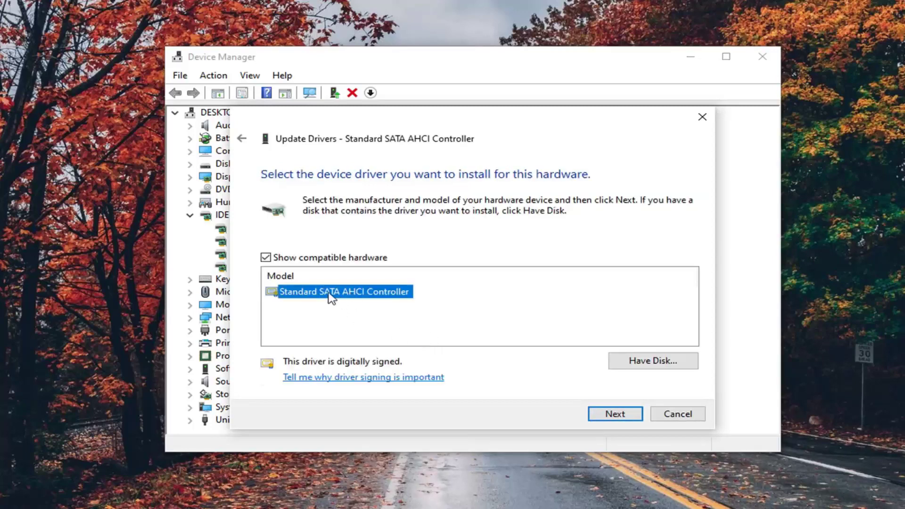
pyautogui.click(606, 411)
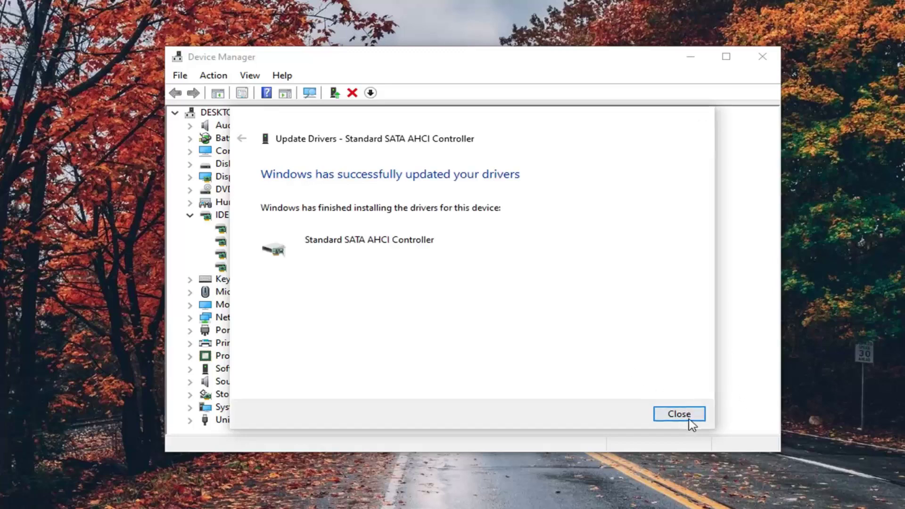
# - Dismiss the driver success message and search the Start menu for 'control panel'
pyautogui.click(686, 419)
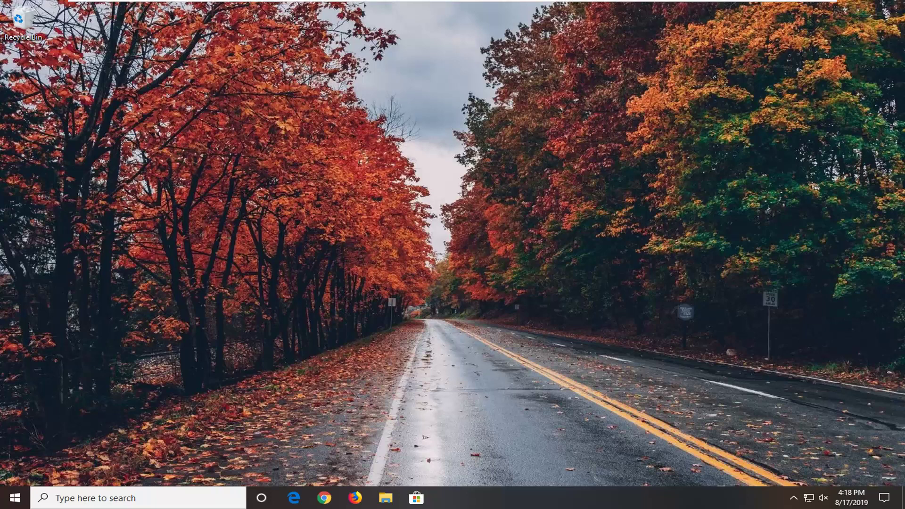
pyautogui.click(7, 501)
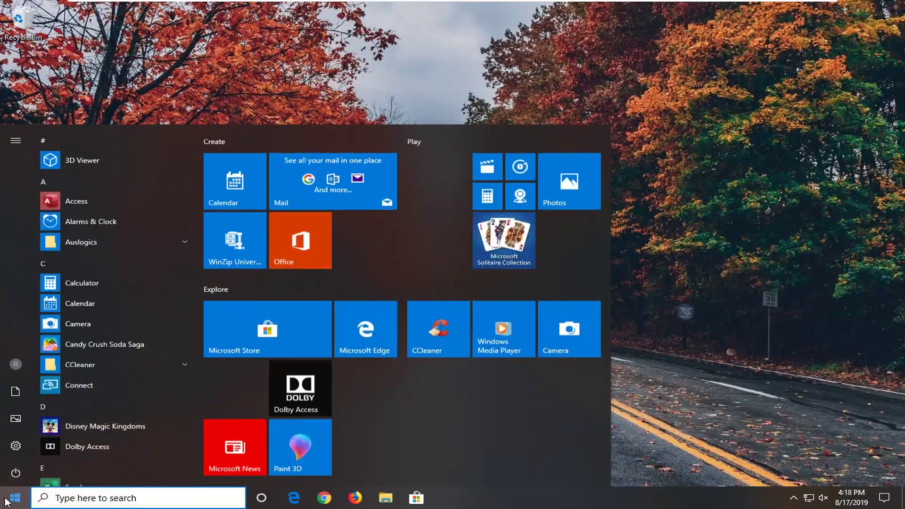
pyautogui.write('control panel')
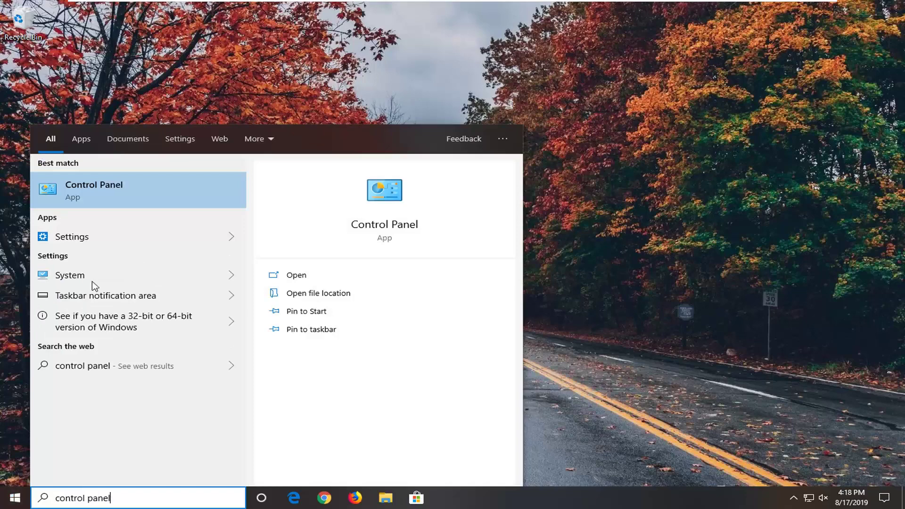
# - Launch Control Panel, keep the large icons view, and open Power Options
pyautogui.click(92, 184)
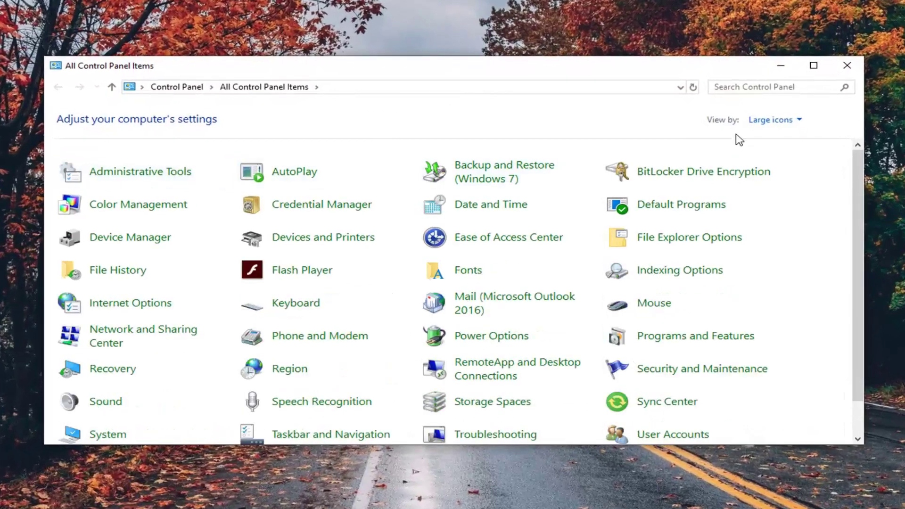
pyautogui.click(772, 120)
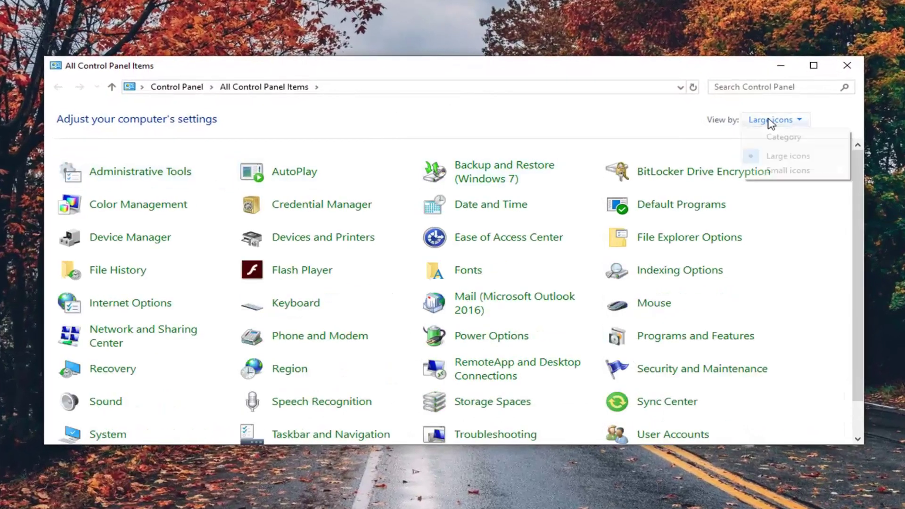
pyautogui.click(627, 110)
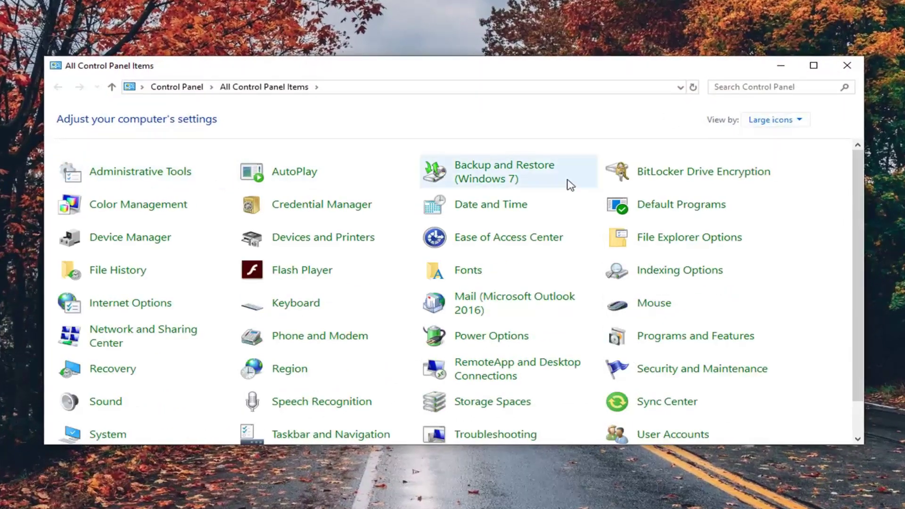
pyautogui.click(484, 337)
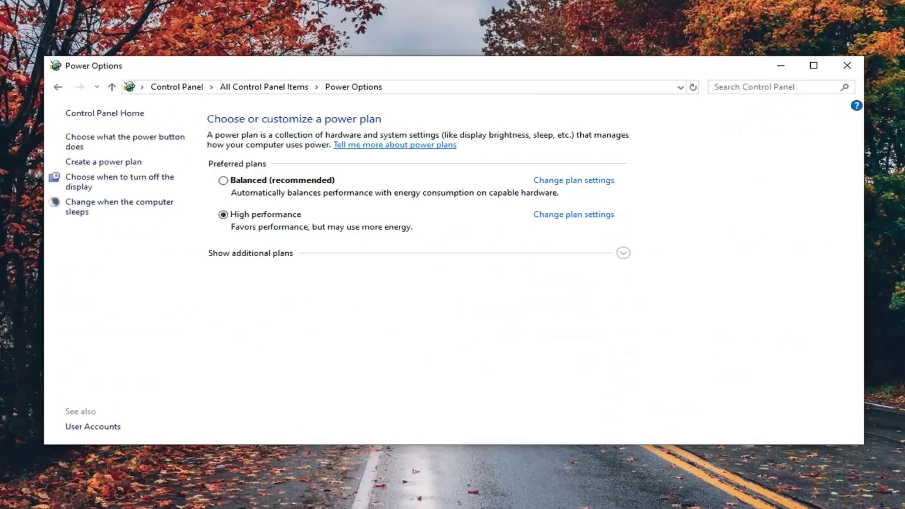
# - Open 'Choose what the power button does' to review the shutdown settings
pyautogui.click(140, 145)
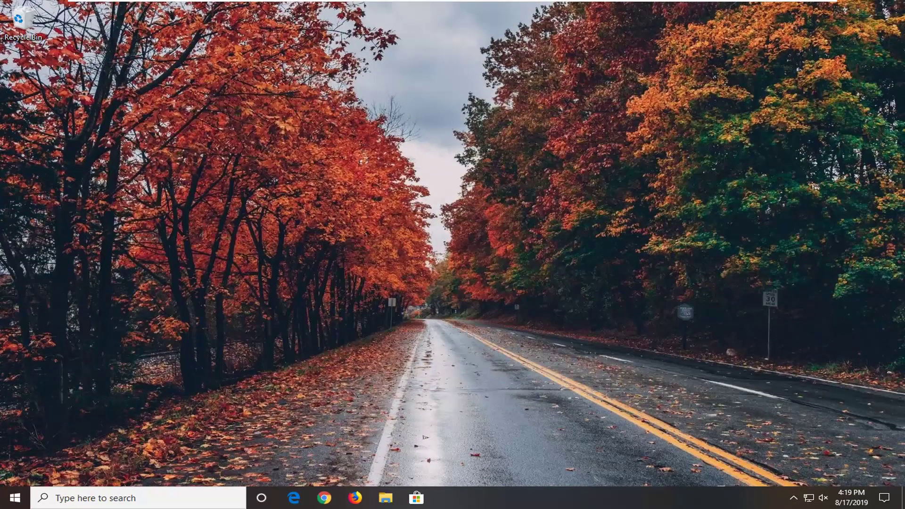
# - Search 'cmd' and run Command Prompt as administrator
pyautogui.click(11, 501)
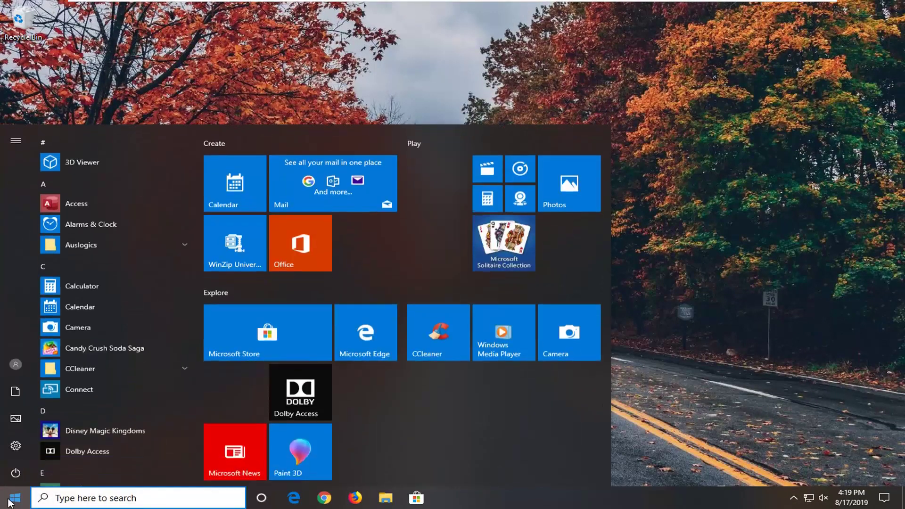
pyautogui.write('cmd')
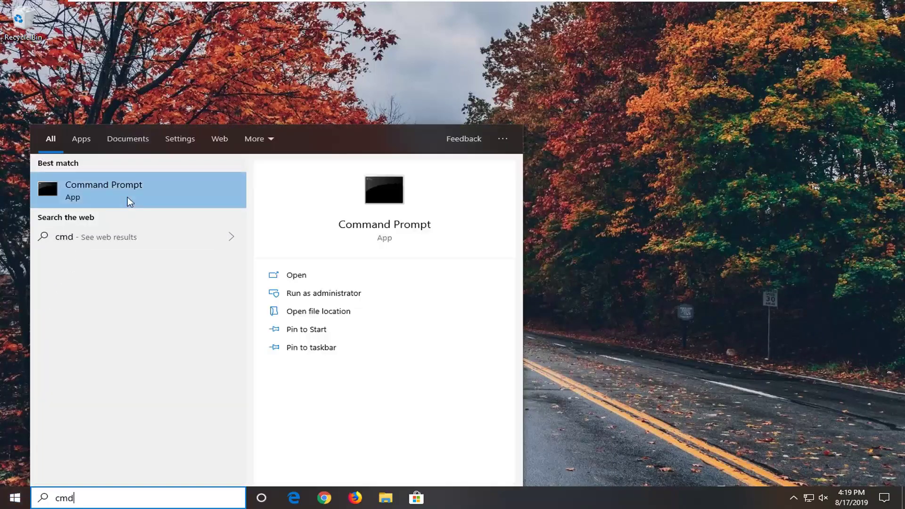
pyautogui.rightClick(94, 191)
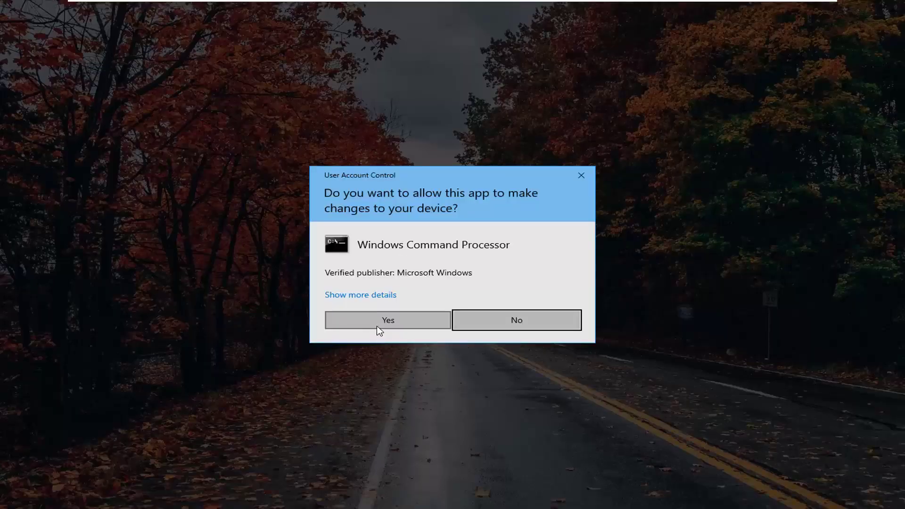
pyautogui.click(381, 319)
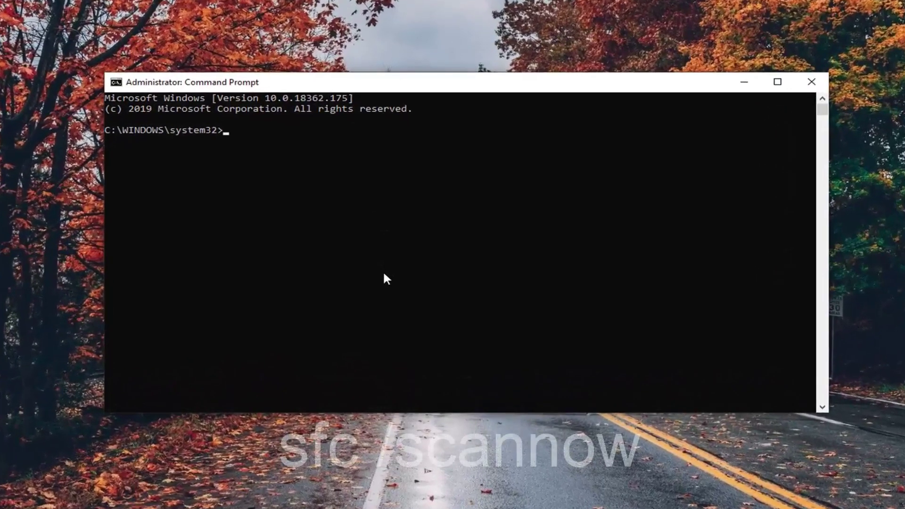
# - Run sfc /scannow at the administrator prompt
pyautogui.write('sfc')
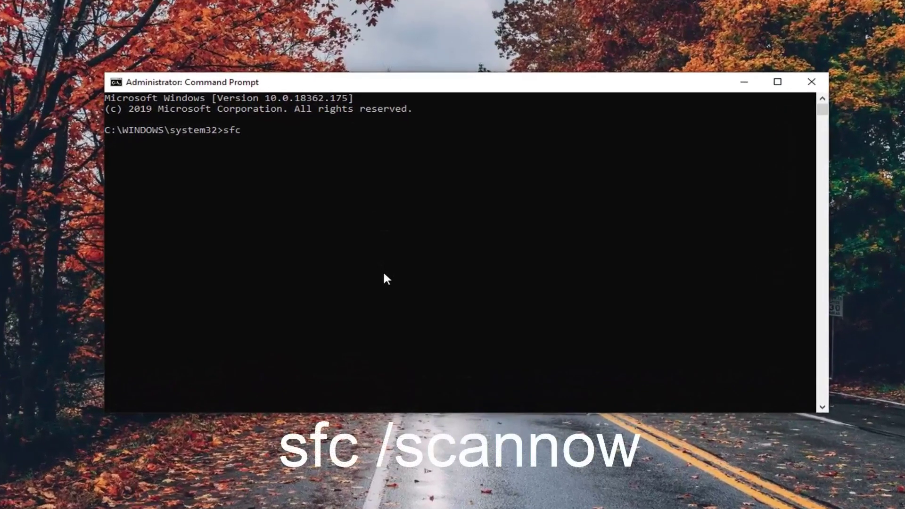
pyautogui.write(' /scannow')
pyautogui.press('Return')
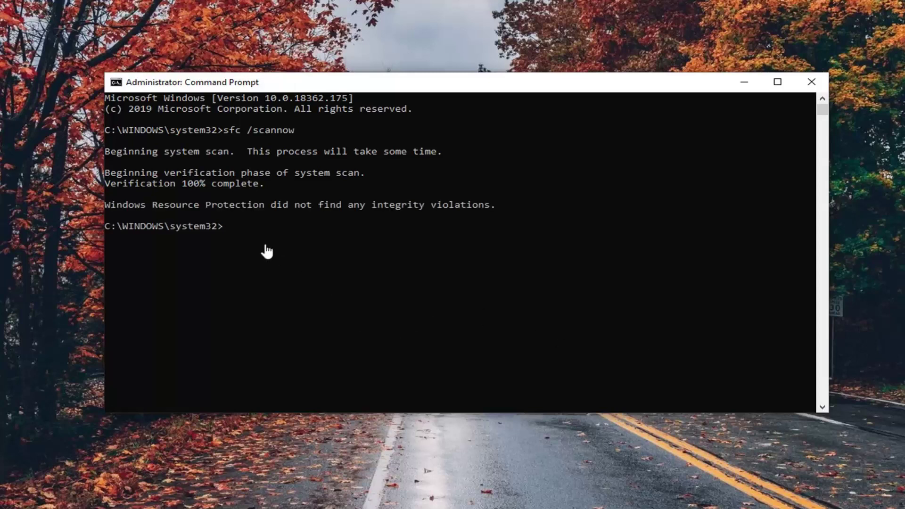
# - Run chkdsk /f /r and answer y to schedule the disk check at next restart
pyautogui.write('chk')
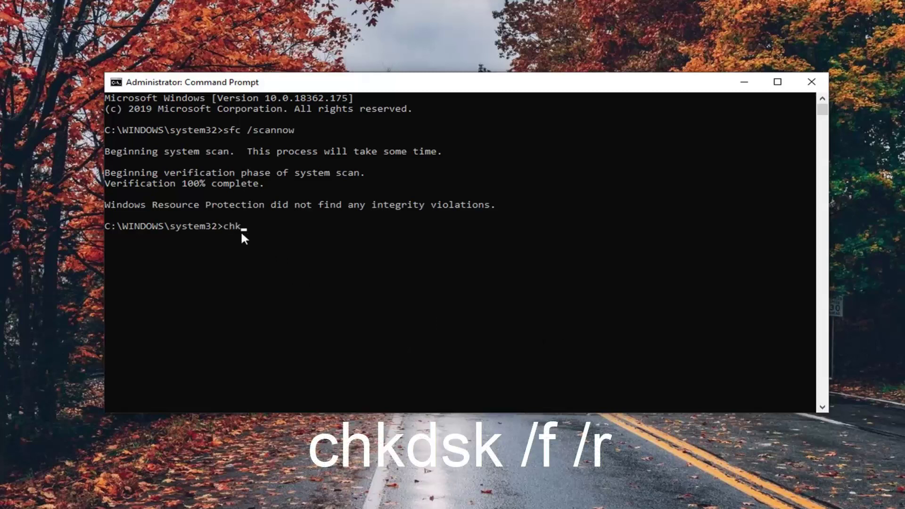
pyautogui.write('dsk /f /r')
pyautogui.press('Return')
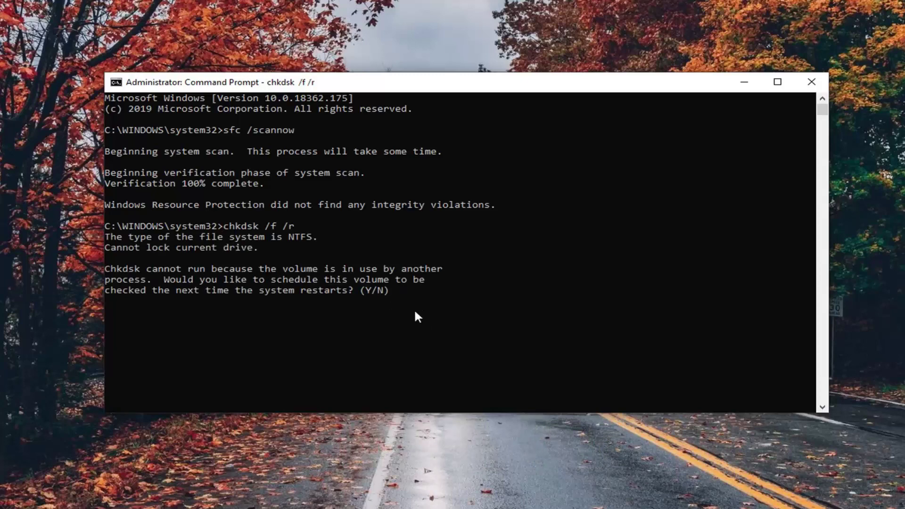
pyautogui.write('y')
pyautogui.press('Return')
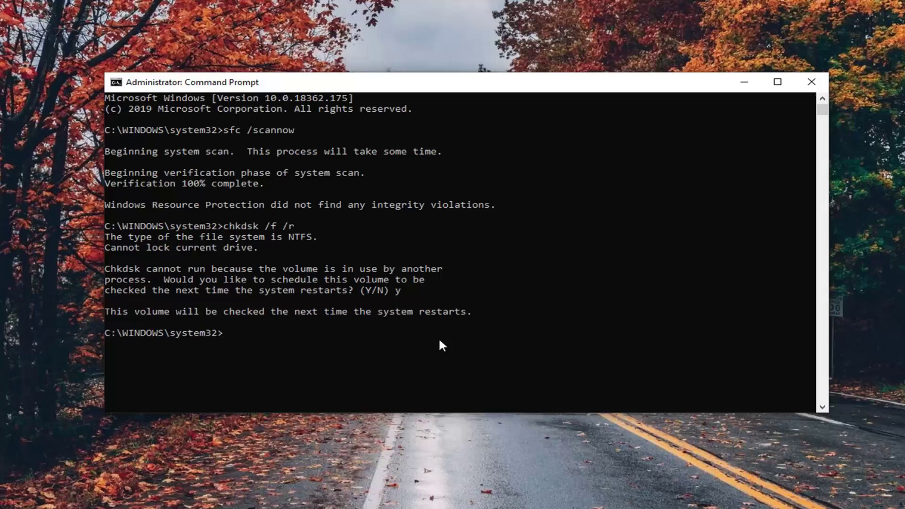